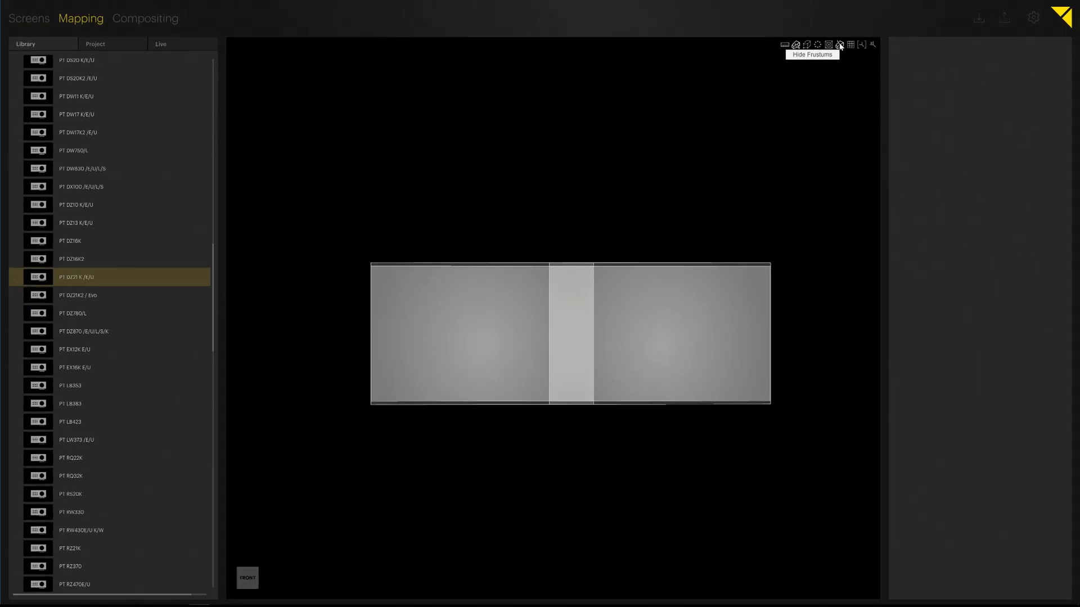
- Toggle Hide Frustums to inspect the existing projector in perspective, then face the screens again
left_click(839, 45)
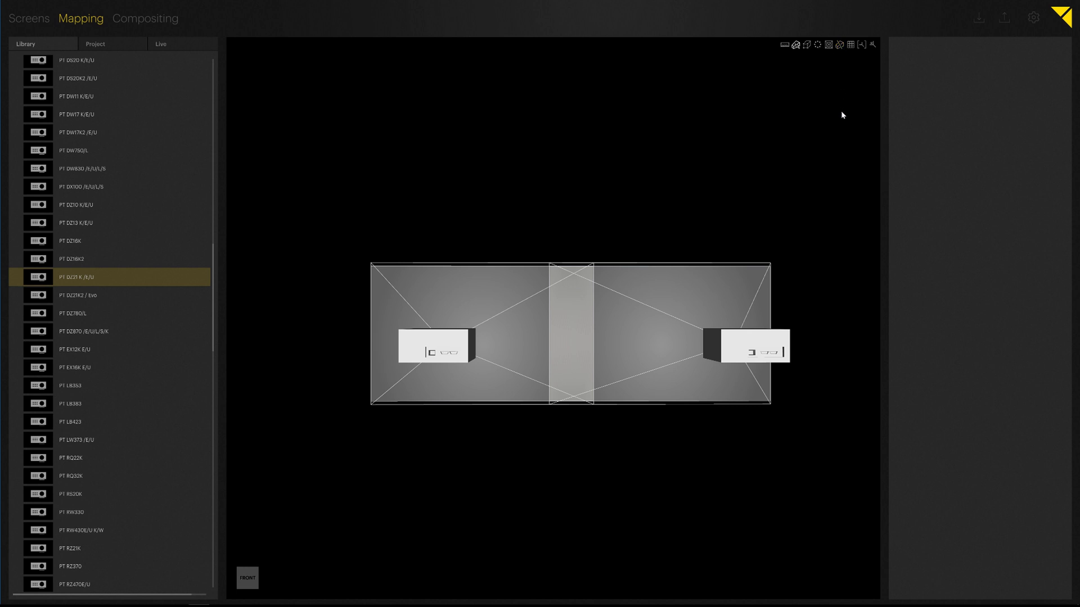
middle_click_drag(839, 126, 717, 157)
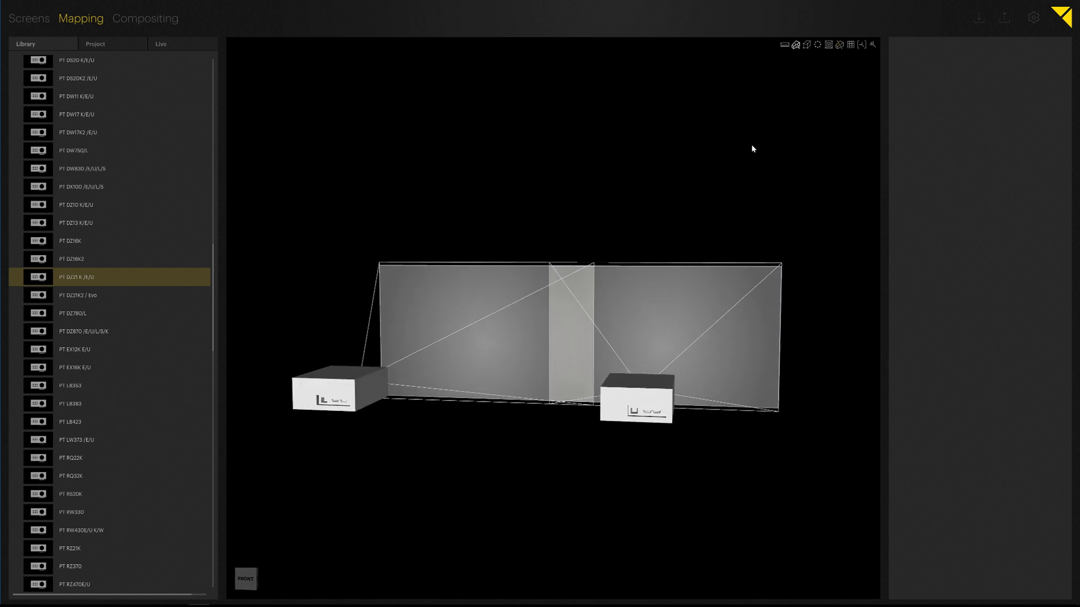
left_click(837, 51)
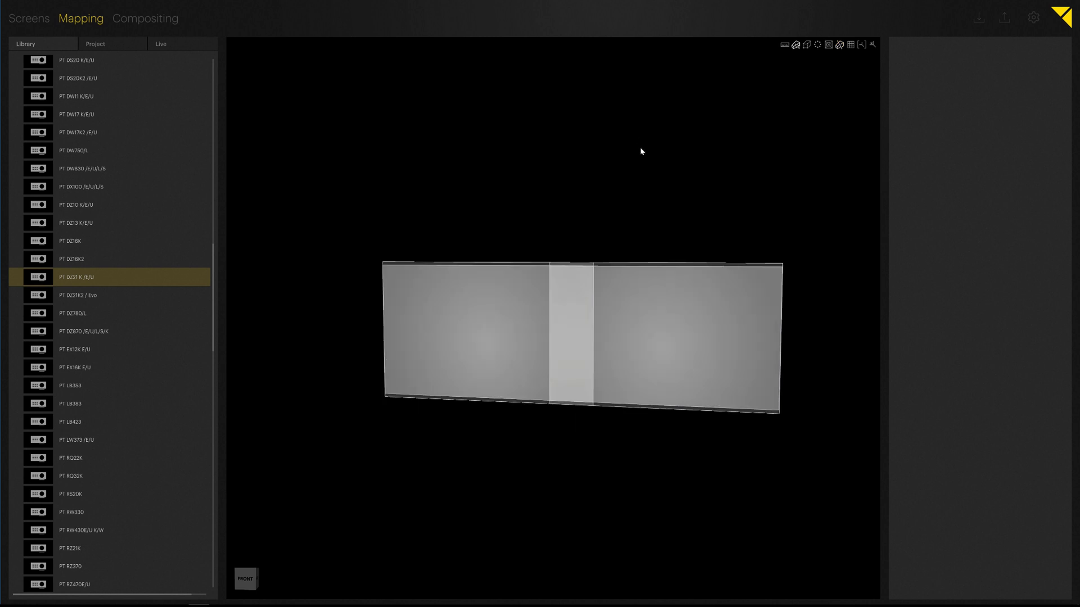
middle_click_drag(642, 150, 731, 121)
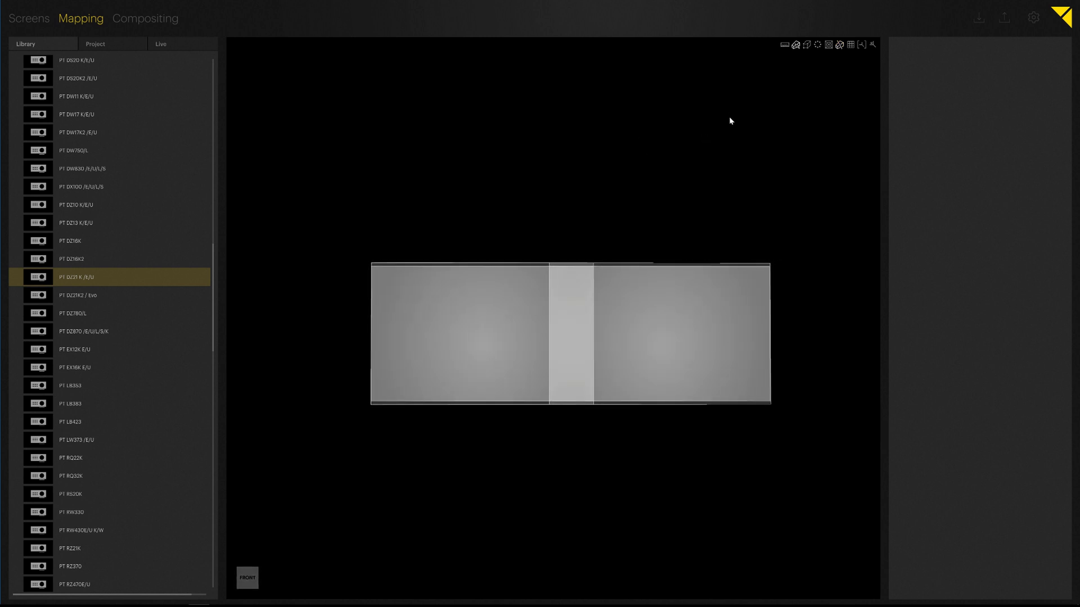
- Place a new PT DZ21 K /E/U projector from the Library in front of the screens
left_click(671, 295)
mouse_move(677, 319)
left_mouse_down()
mouse_move(697, 285)
mouse_move(668, 318)
left_mouse_up()
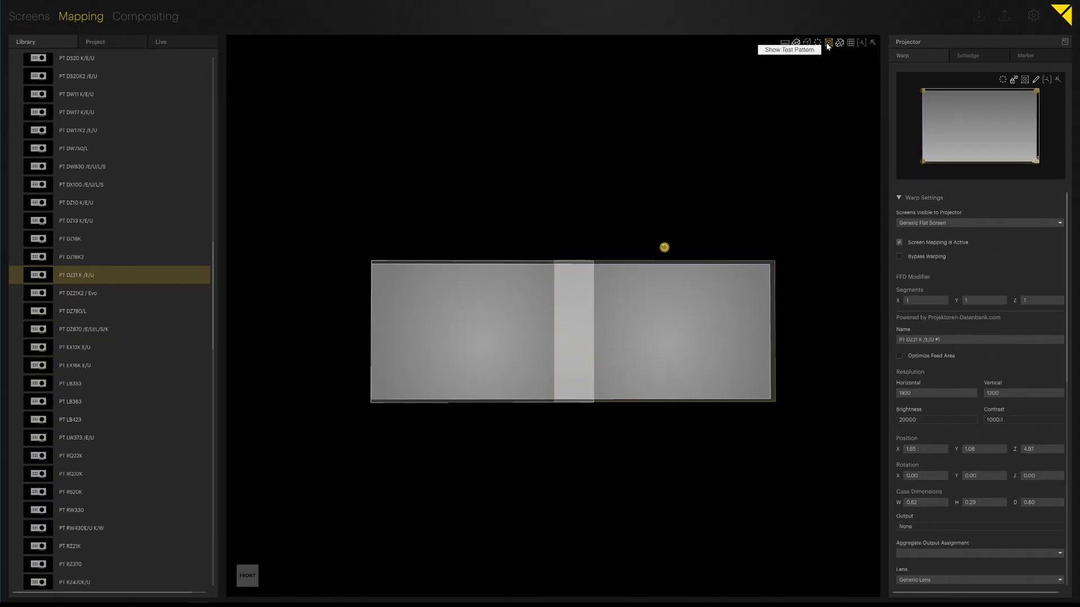
- Show the test pattern grid across the screens from the viewport toolbar
left_click(829, 42)
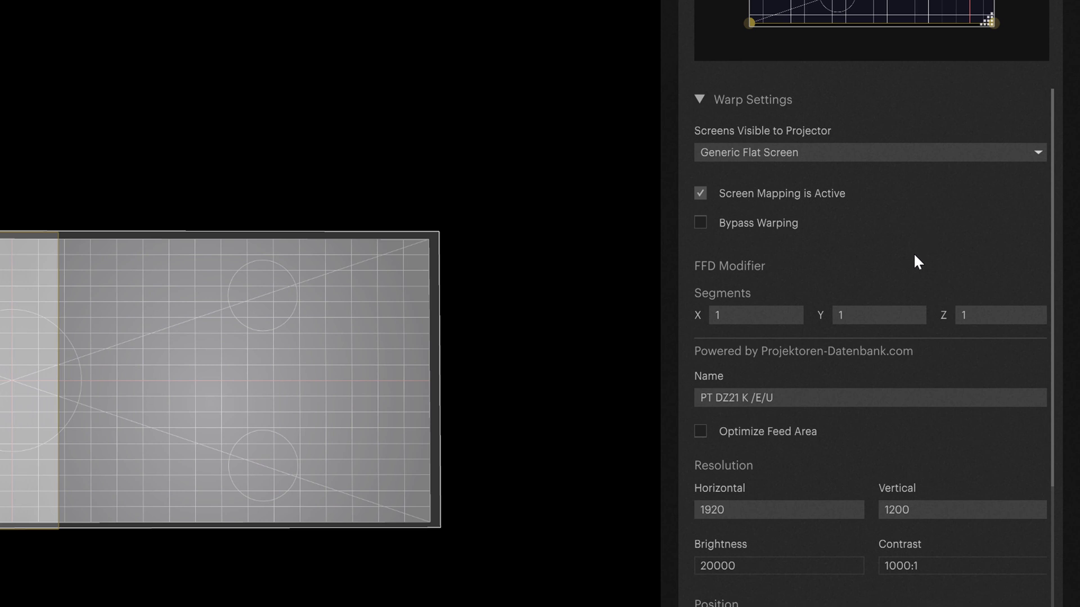
scroll(914, 254, "down", 1)
scroll(912, 254, "down", 1)
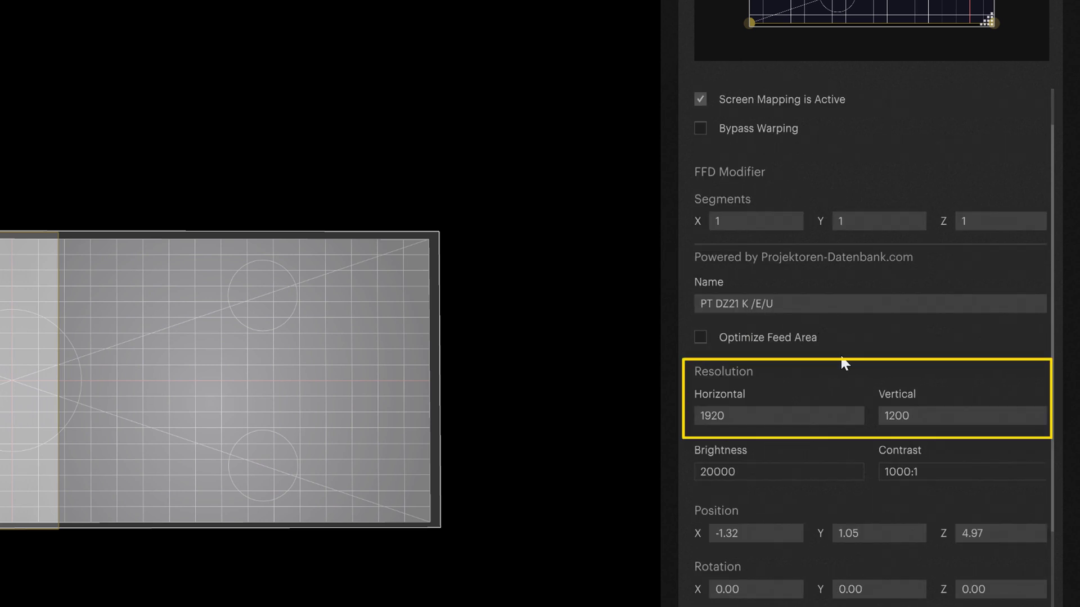
scroll(843, 361, "down", 1)
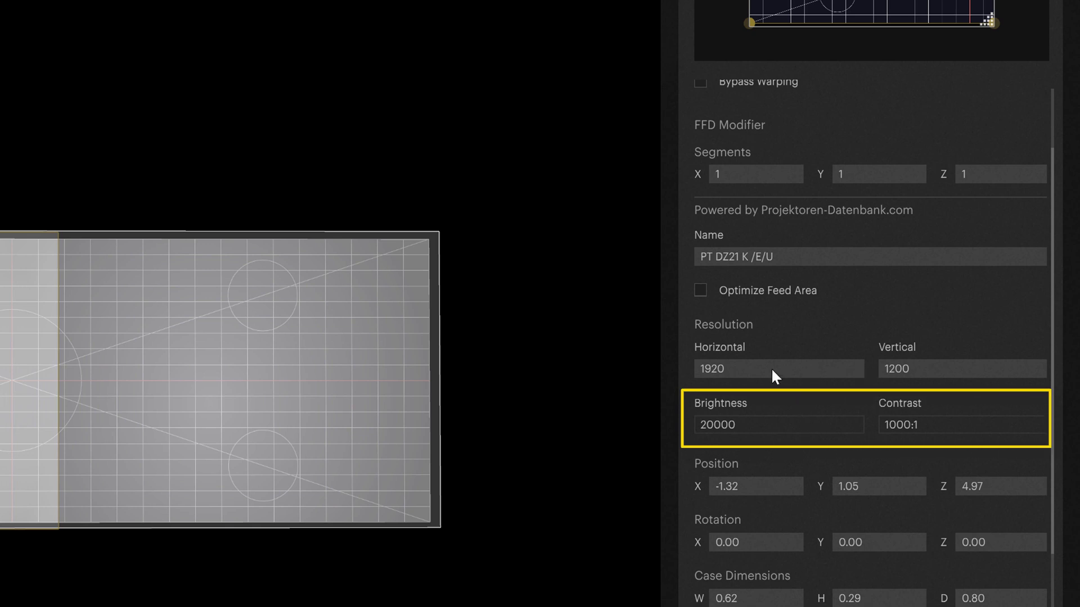
scroll(789, 373, "down", 1)
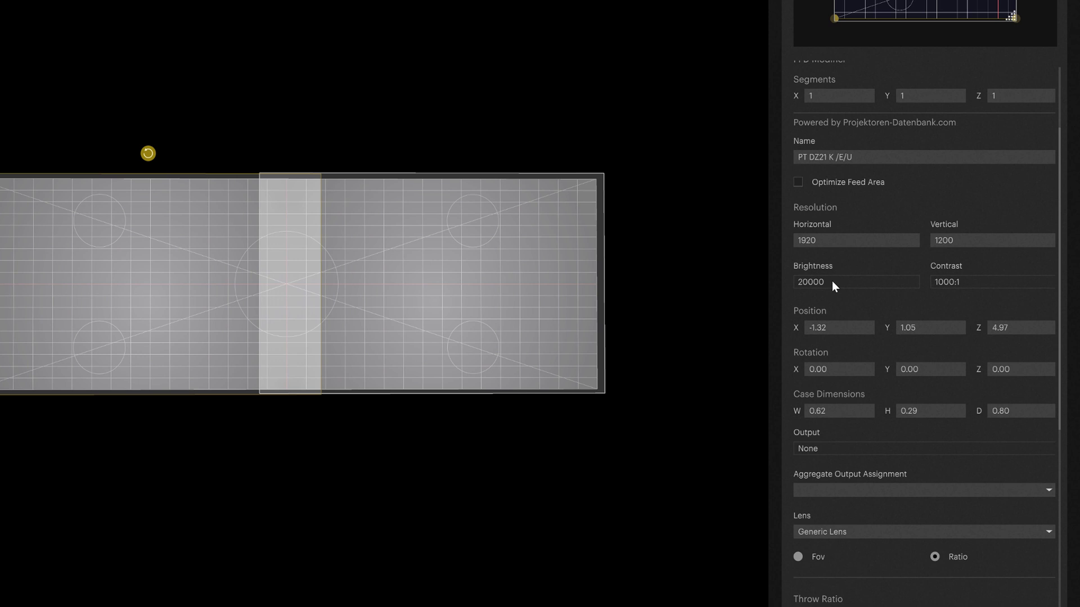
scroll(963, 277, "down", 2)
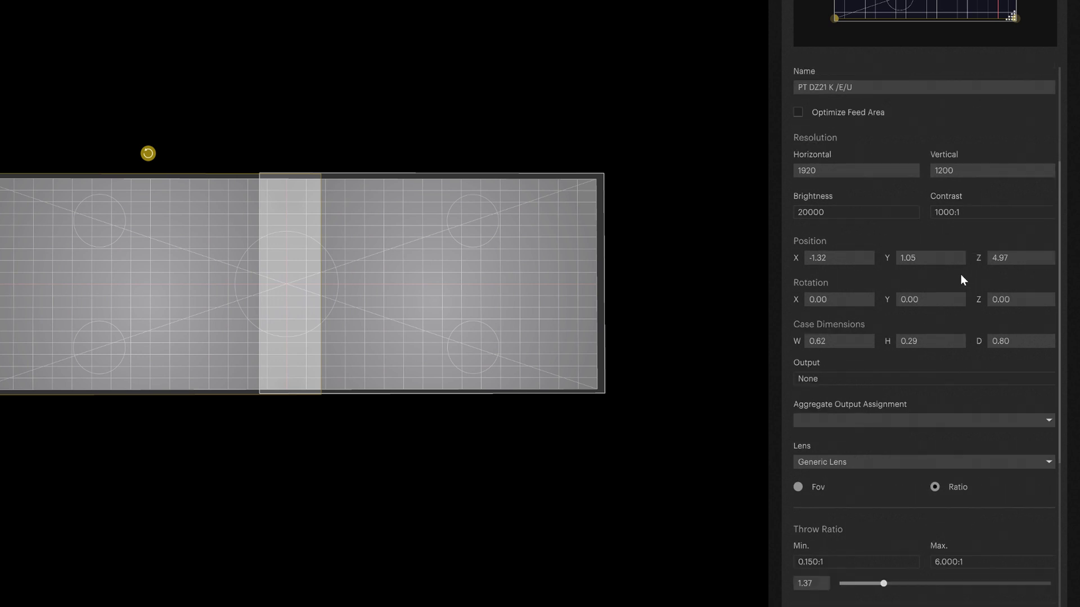
- Nudge the projector's Position X slightly away from -1.32
mouse_move(819, 256)
left_mouse_down()
mouse_move(824, 244)
mouse_move(825, 268)
mouse_move(823, 257)
left_mouse_up()
- Enter Position X -1.38 for the projector, keeping Y 1.00 and Z 5.00
left_click(828, 258)
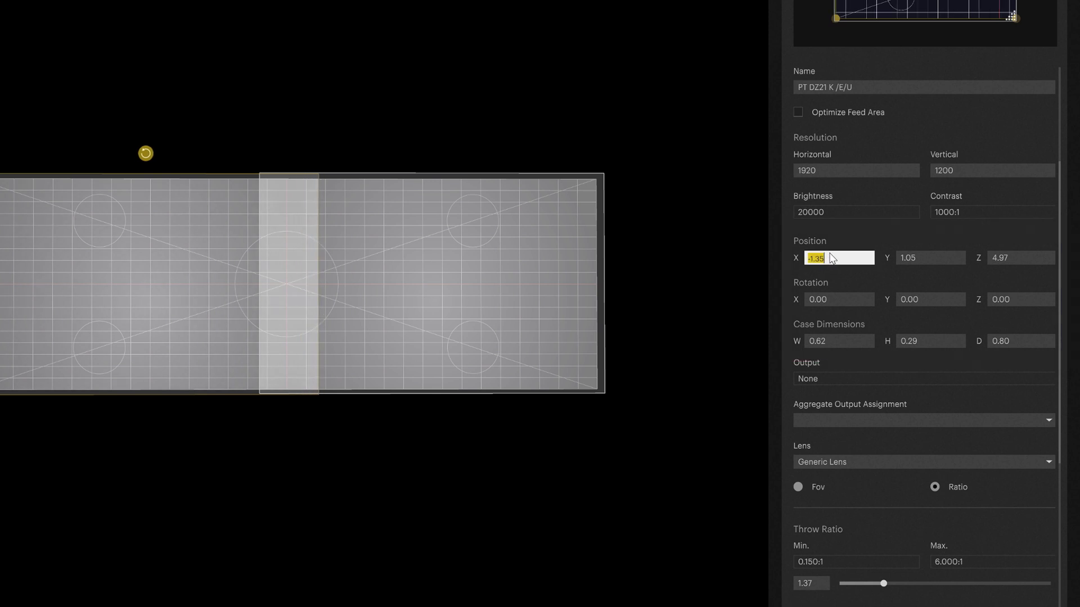
type("-1.3")
key("Return")
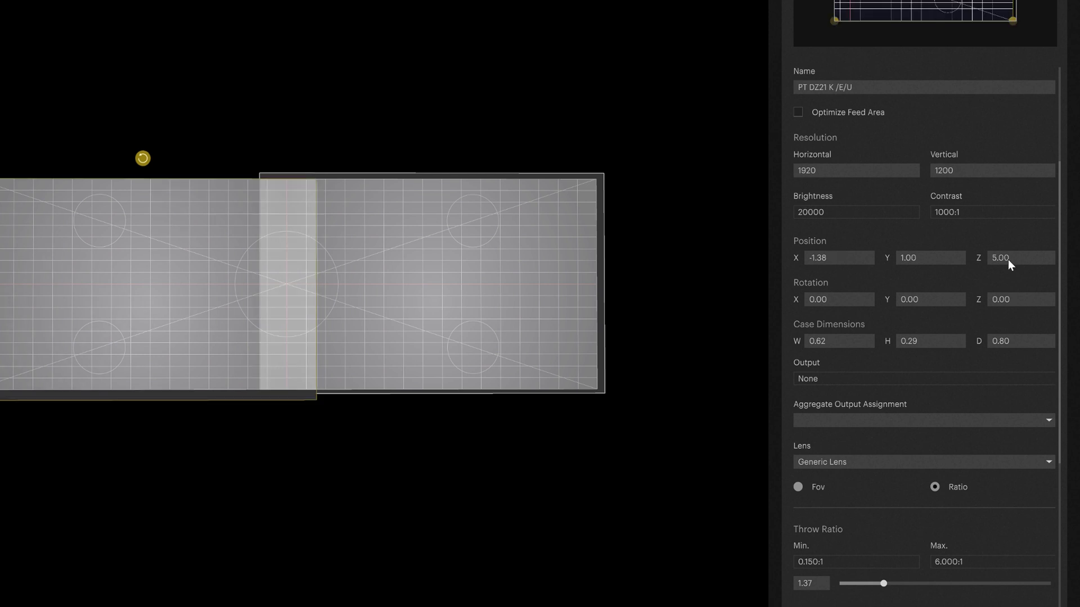
- Set rotation X 0.80 and Y -0.25, and case width 0.70
mouse_move(833, 295)
left_mouse_down()
mouse_move(879, 292)
mouse_move(907, 337)
mouse_move(909, 277)
left_mouse_up()
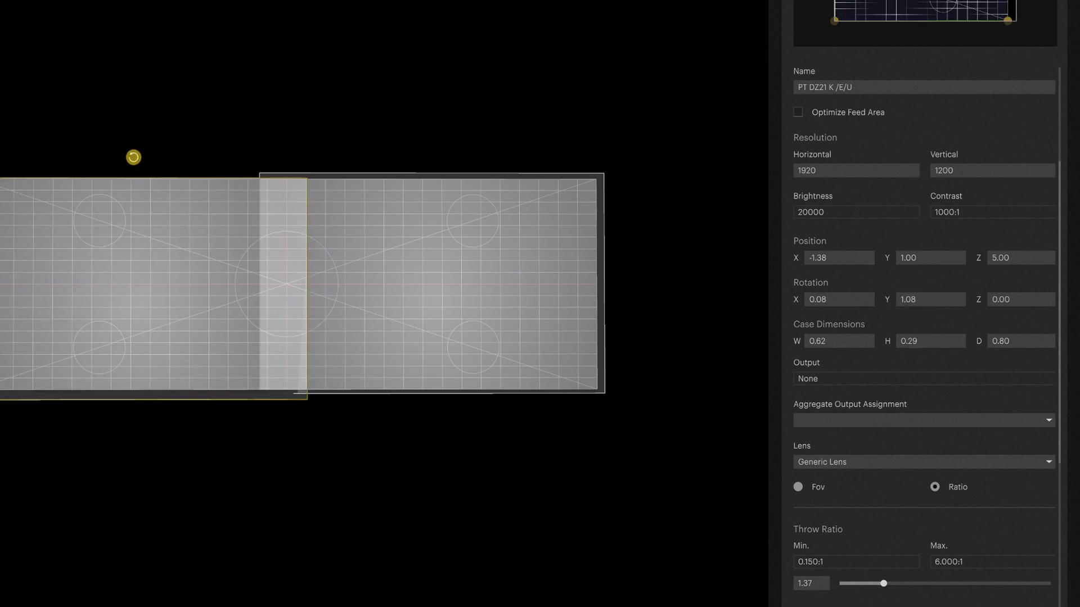
middle_click_drag(411, 149, 602, 375)
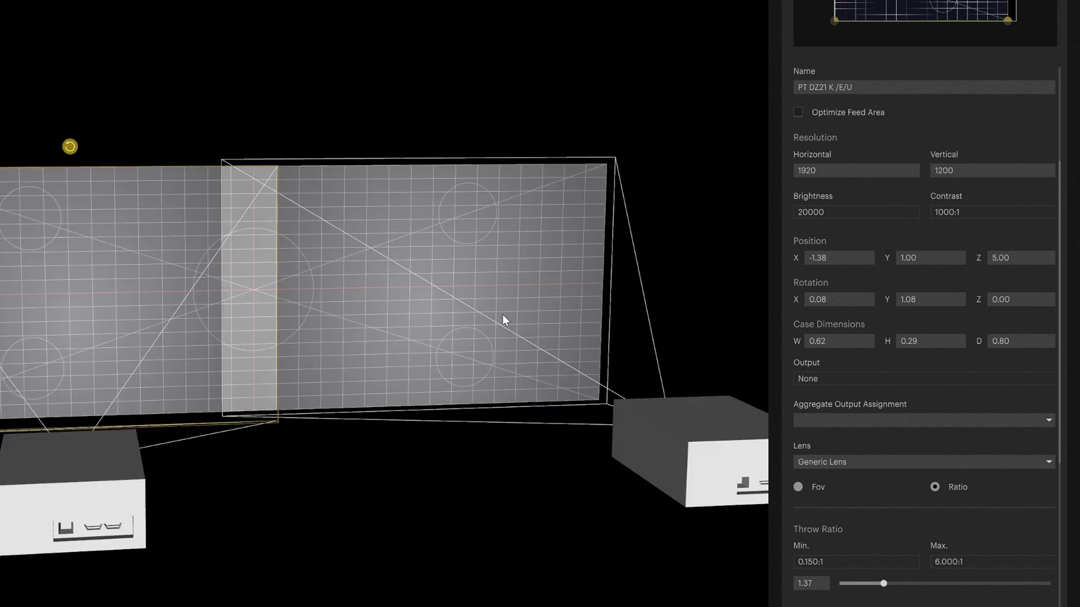
left_click_drag(910, 302, 823, 283)
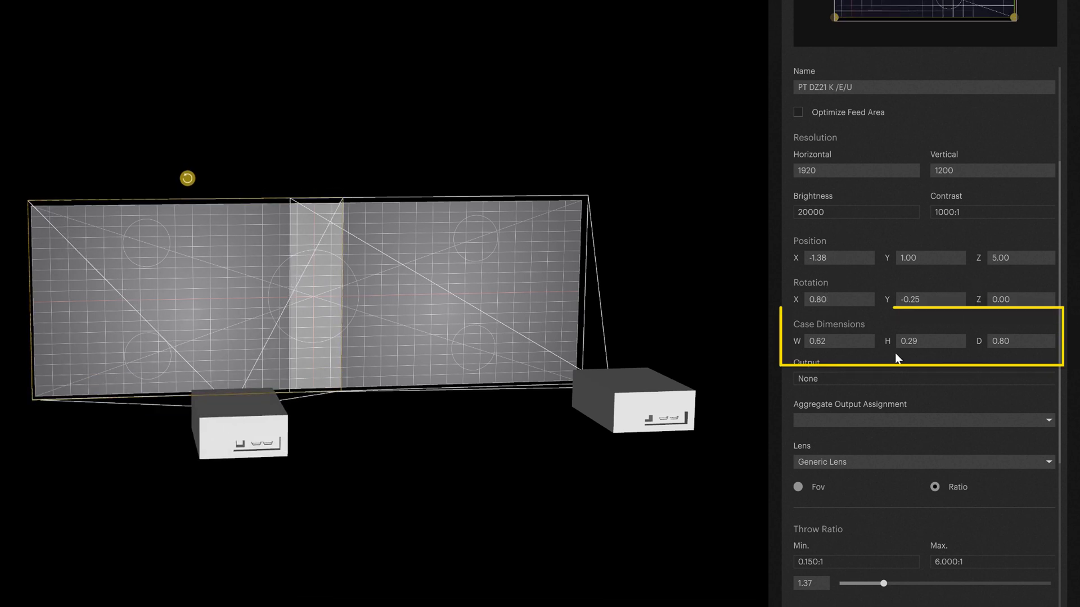
left_click_drag(832, 342, 830, 340)
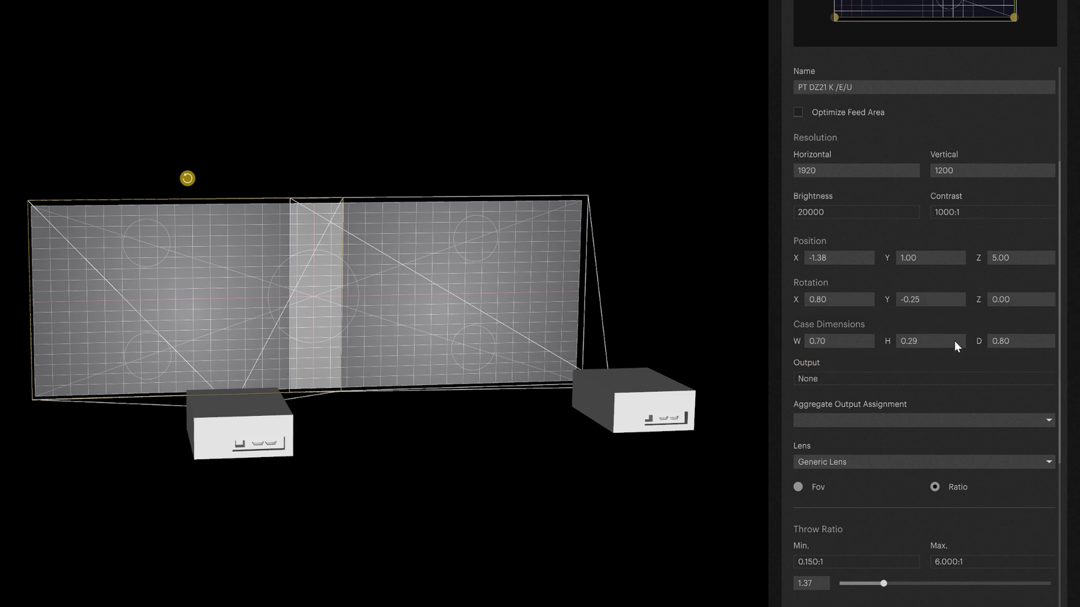
scroll(954, 341, "down", 2)
scroll(1021, 384, "down", 3)
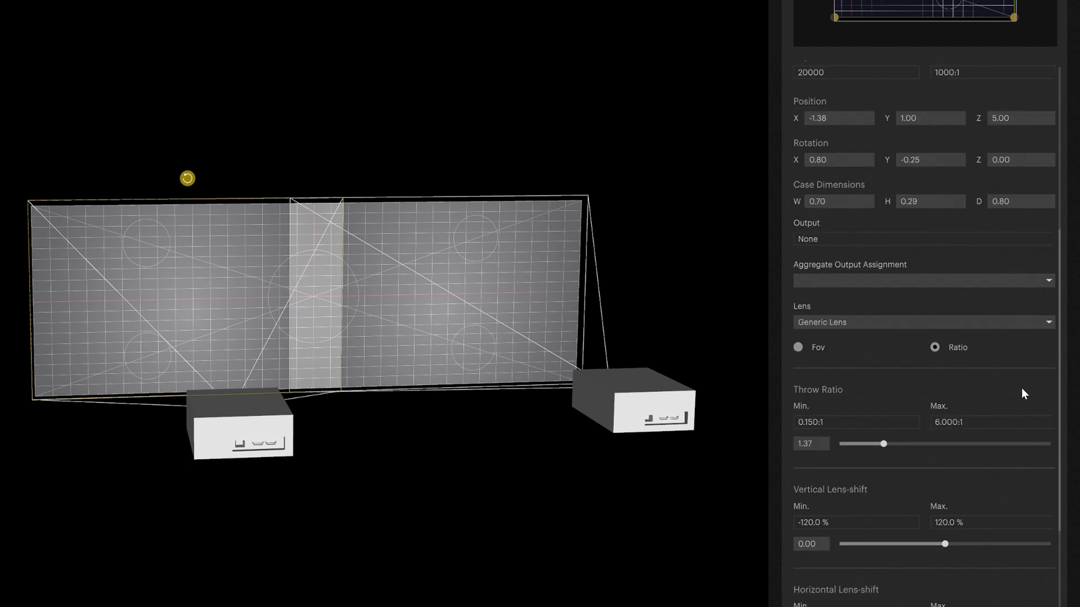
- Try the ET-D75LE6, LE10, LE20 and LE30 lenses on the projector in turn
left_click(853, 324)
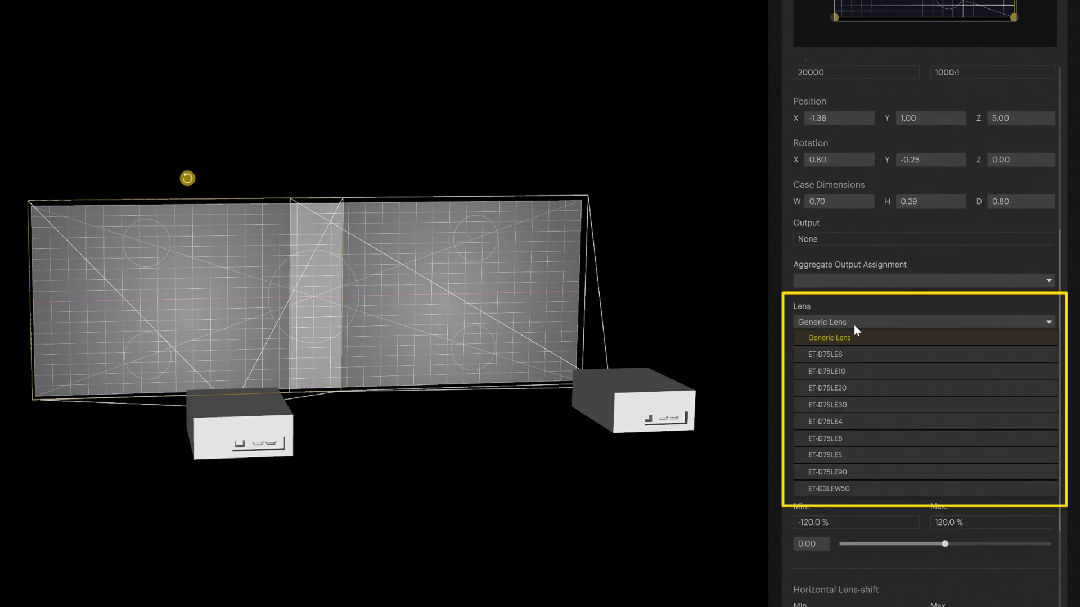
left_click(850, 354)
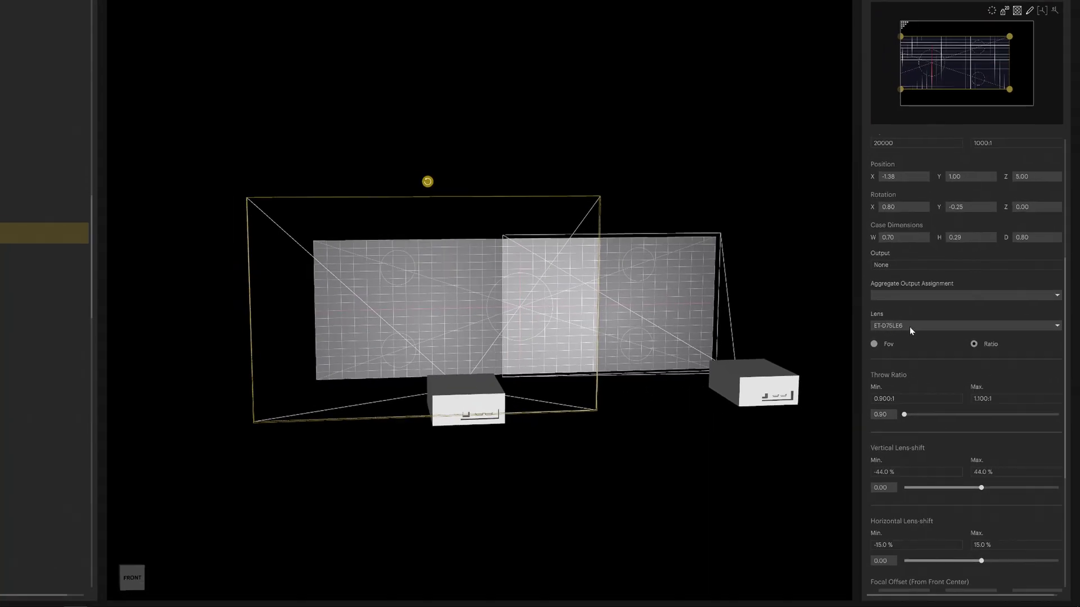
left_click(909, 327)
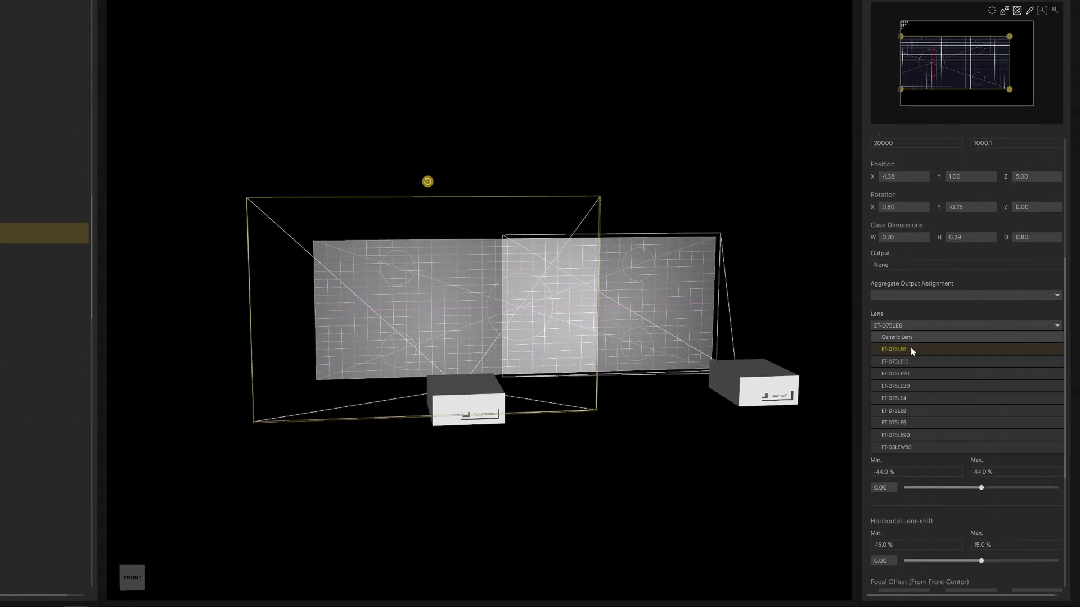
left_click(909, 361)
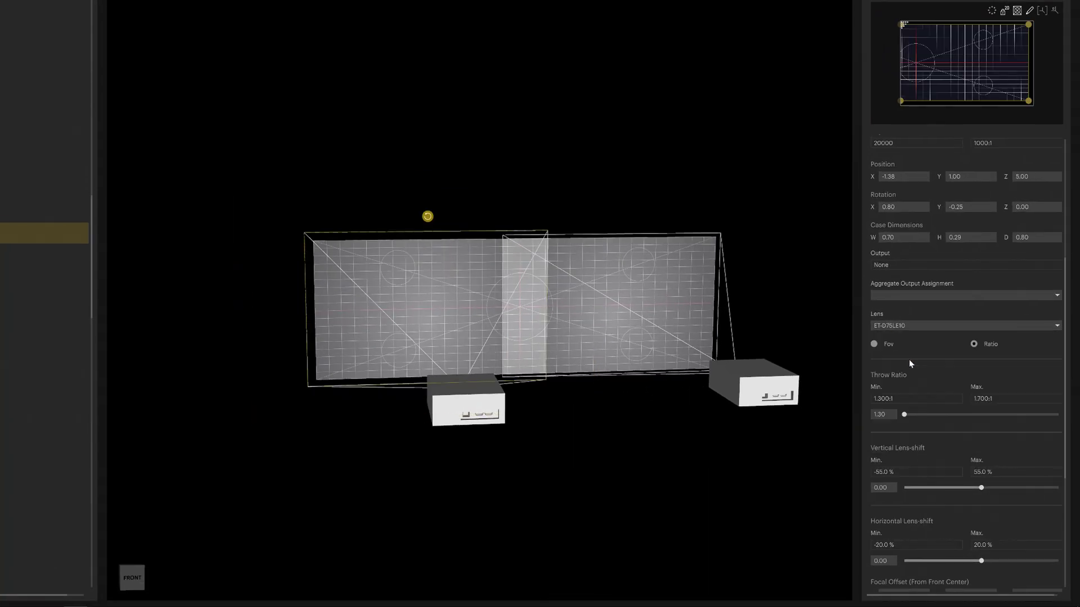
left_click(903, 326)
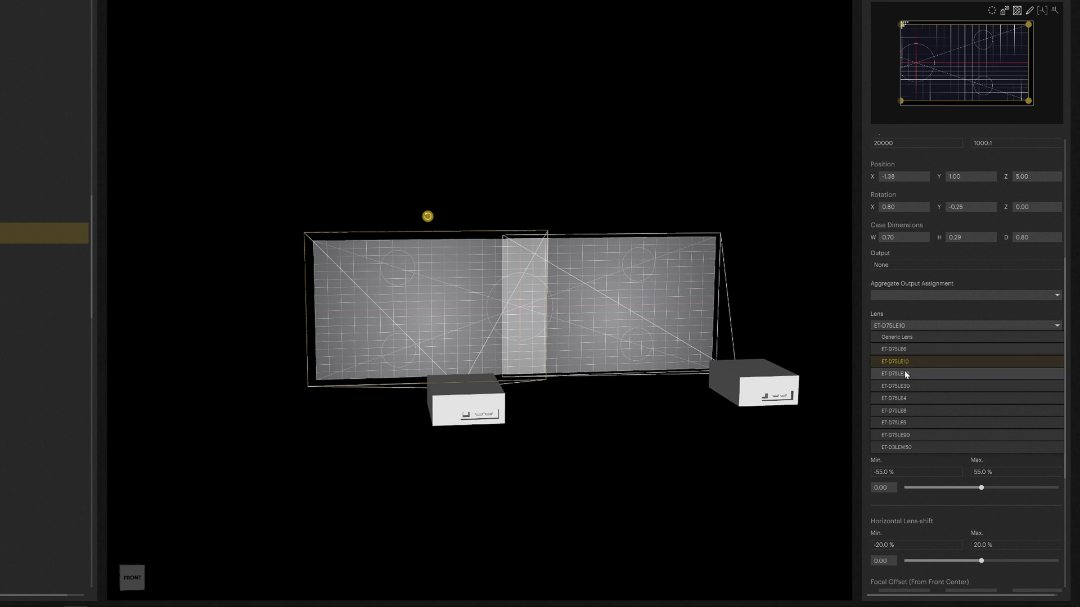
left_click(905, 371)
left_click(903, 326)
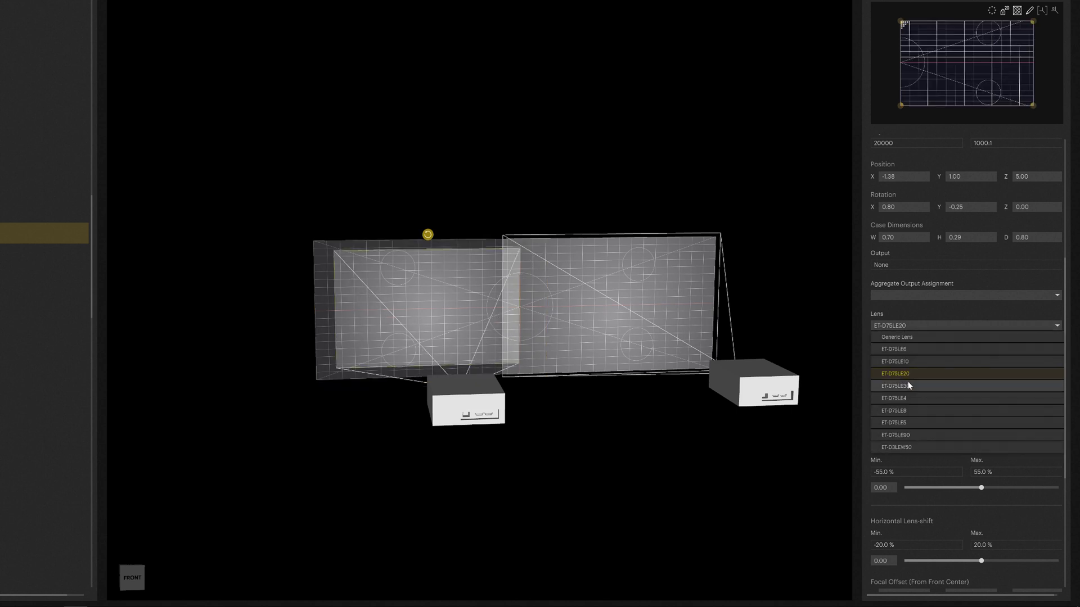
left_click(906, 386)
- Try ET-D75LE4 and LE6, then settle on the Generic Lens with throw ratio 1.37
left_click(902, 326)
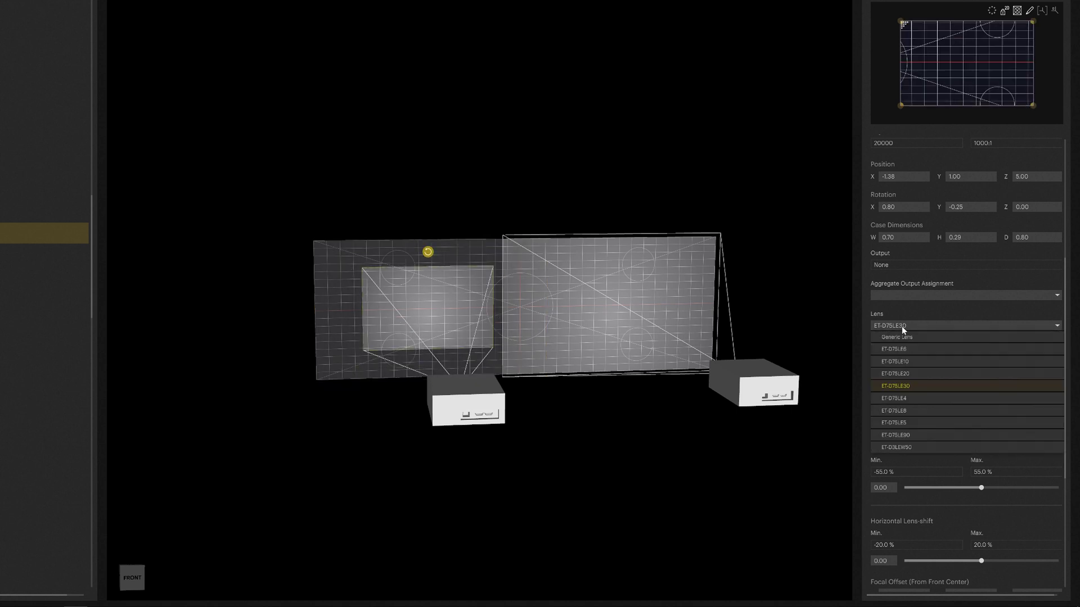
left_click(904, 395)
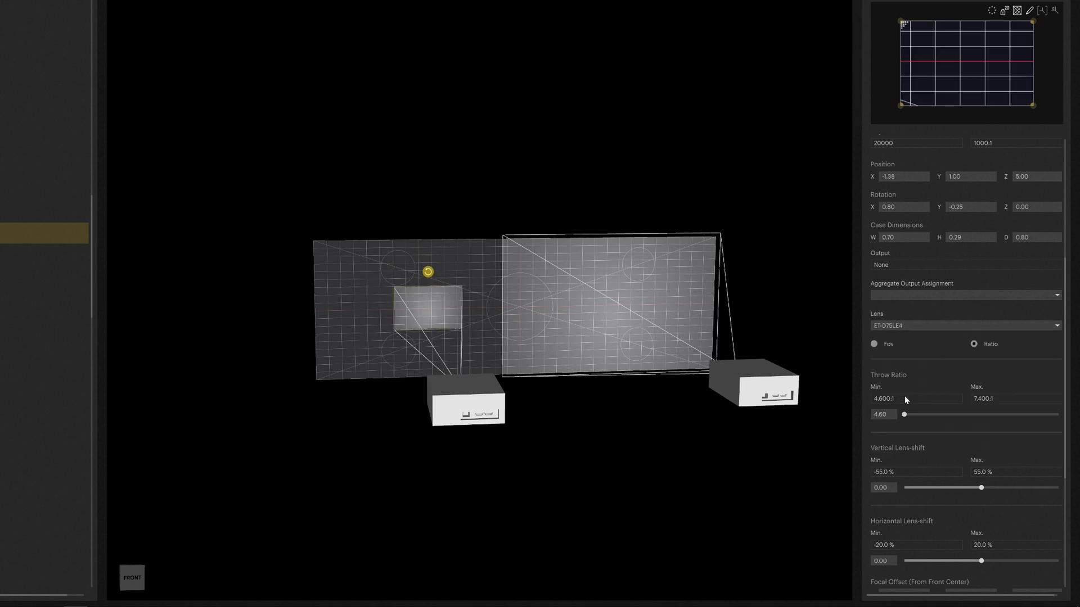
left_click(898, 328)
left_click(898, 347)
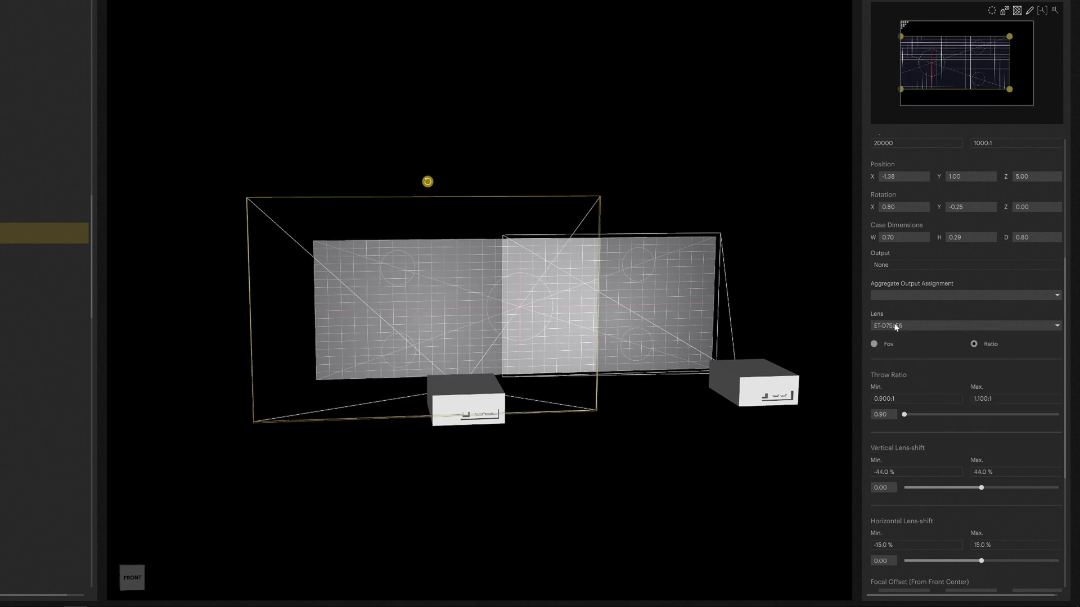
left_click(896, 327)
left_click(908, 339)
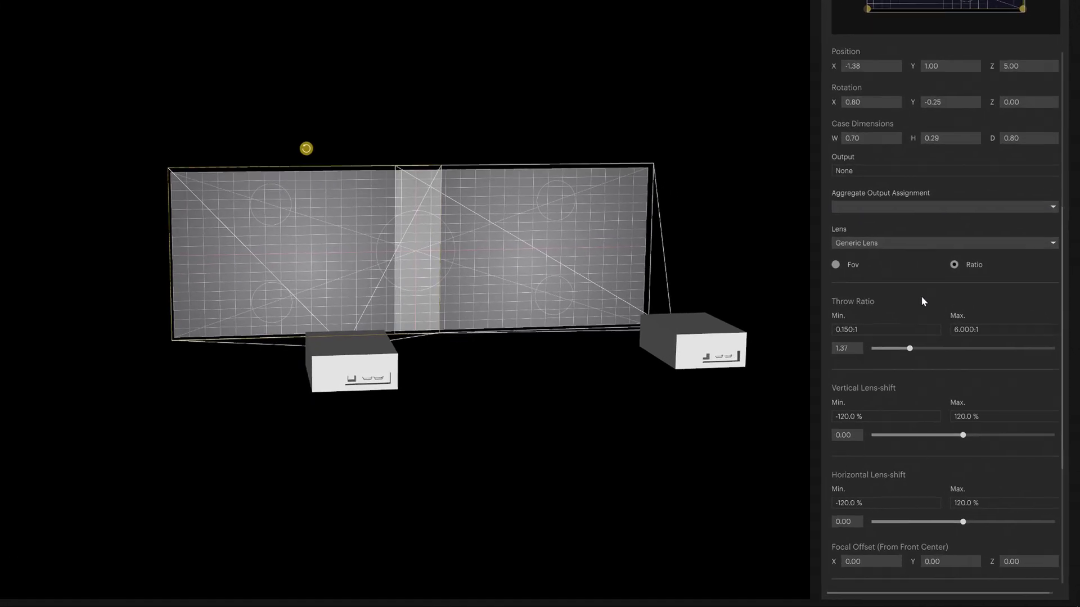
scroll(906, 267, "down", 2)
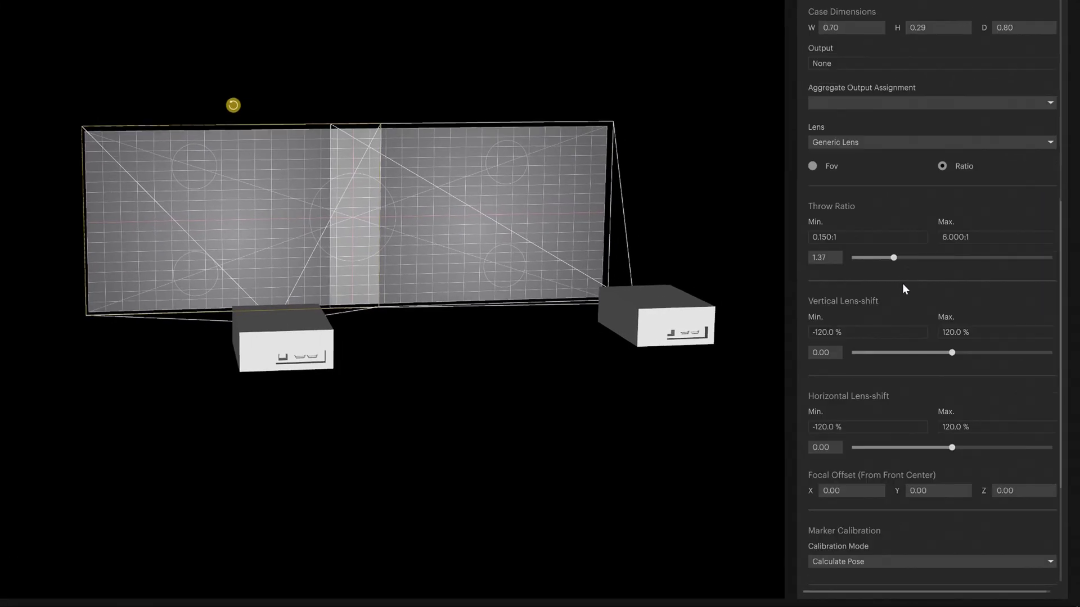
- Fit the ET-D75LE6 lens and set its throw ratio to 1.01
mouse_move(894, 256)
left_mouse_down()
mouse_move(909, 262)
mouse_move(865, 262)
mouse_move(892, 262)
left_mouse_up()
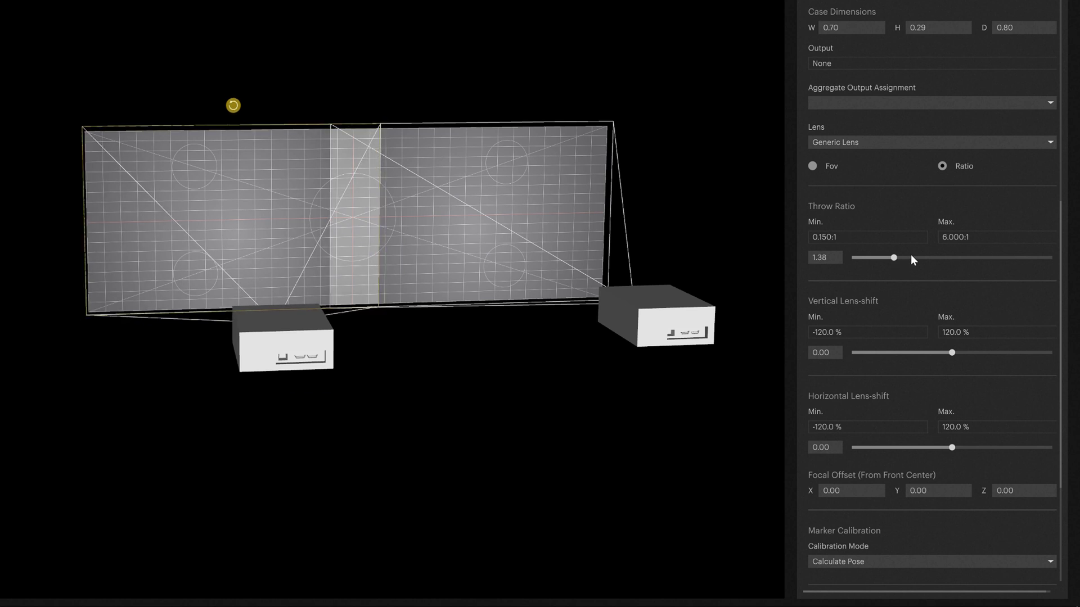
left_click(864, 144)
left_click(865, 170)
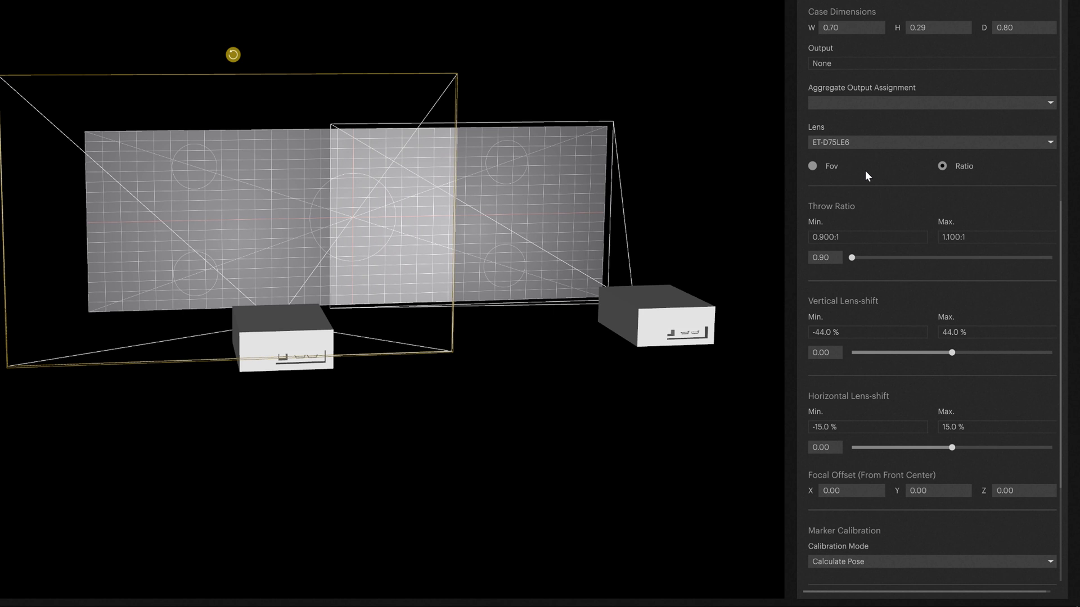
mouse_move(851, 257)
left_mouse_down()
mouse_move(1068, 271)
mouse_move(869, 258)
mouse_move(1054, 258)
left_mouse_up()
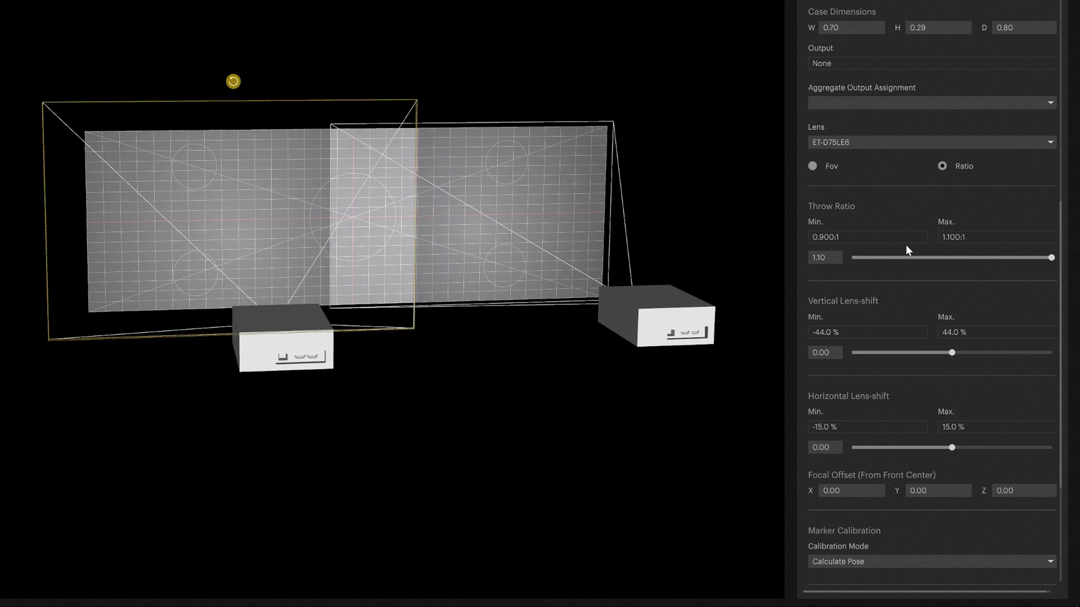
mouse_move(906, 254)
left_mouse_down()
mouse_move(861, 257)
mouse_move(966, 258)
left_mouse_up()
scroll(957, 270, "down", 1)
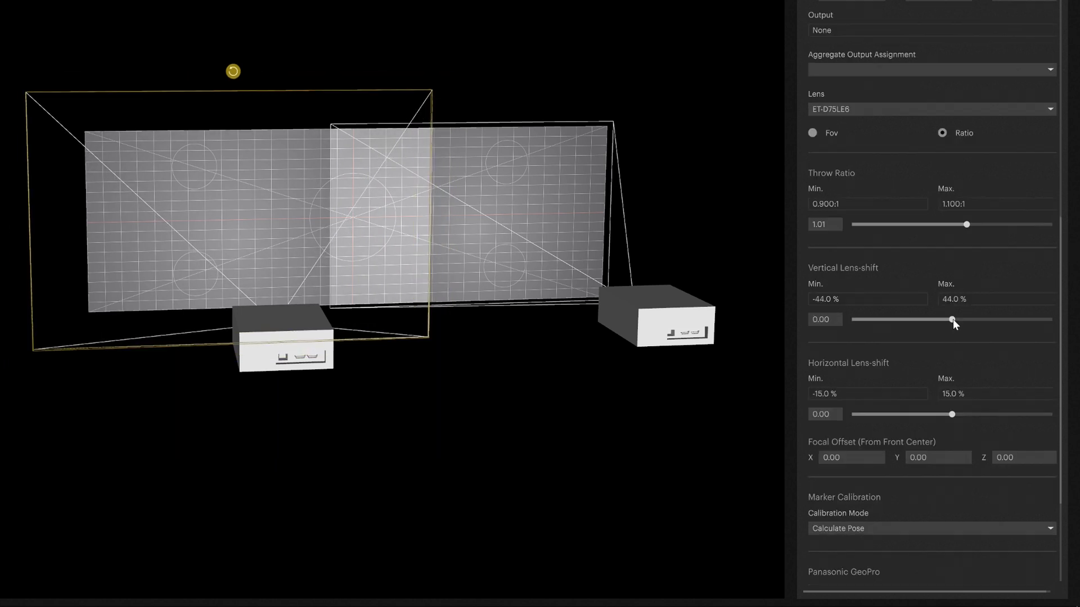
- Set vertical lens-shift 3.52 and horizontal lens-shift 9.05
mouse_move(952, 320)
left_mouse_down()
mouse_move(1003, 322)
mouse_move(902, 323)
left_mouse_up()
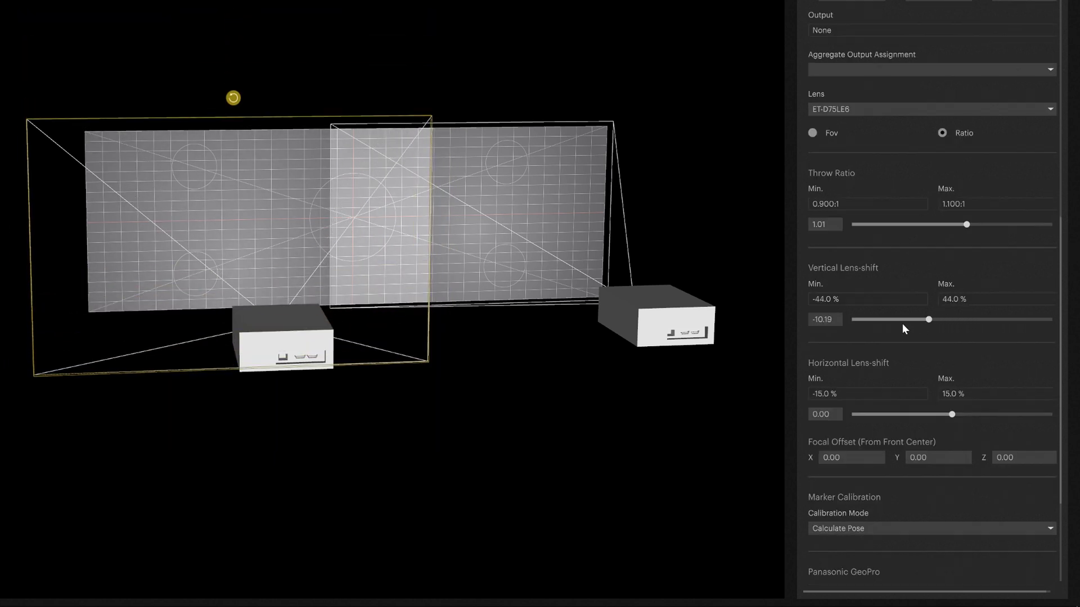
left_click(936, 319)
mouse_move(955, 413)
left_mouse_down()
mouse_move(1009, 415)
mouse_move(899, 402)
mouse_move(1005, 385)
left_mouse_up()
mouse_move(936, 319)
left_mouse_down()
mouse_move(921, 324)
mouse_move(960, 320)
left_mouse_up()
scroll(960, 320, "down", 2)
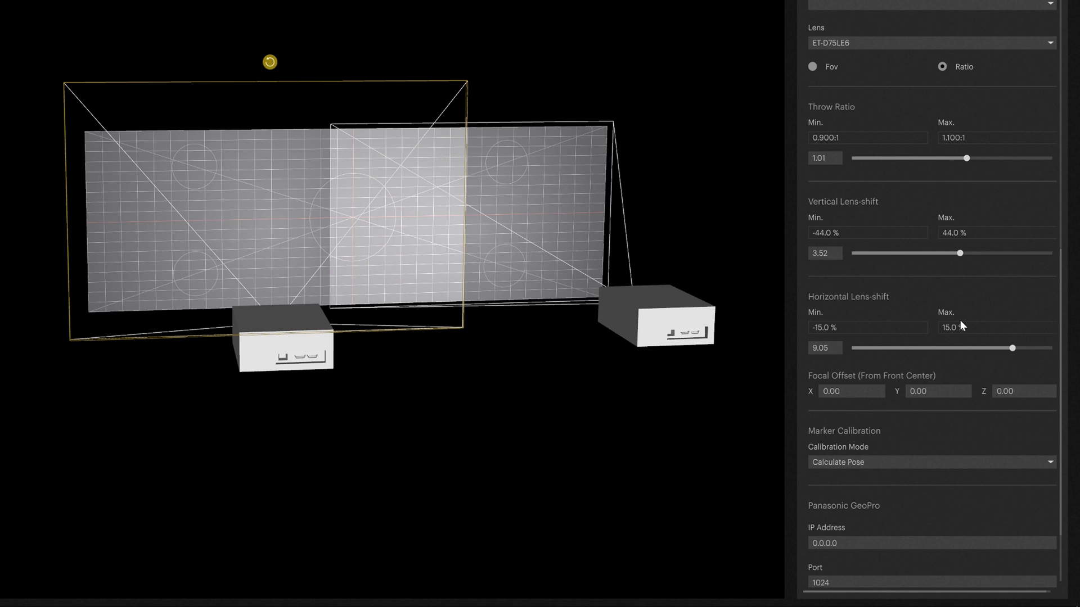
scroll(960, 320, "down", 2)
scroll(944, 315, "down", 1)
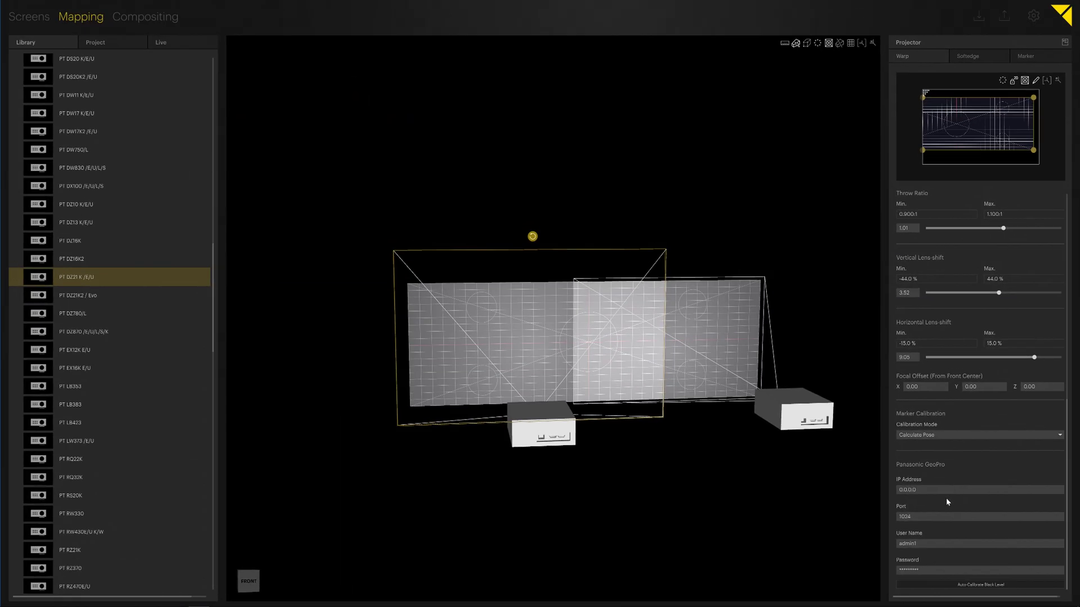
- Select the first PT DZ21 K /E/U projector in the Project tab's projector list
middle_click_drag(770, 516, 656, 524)
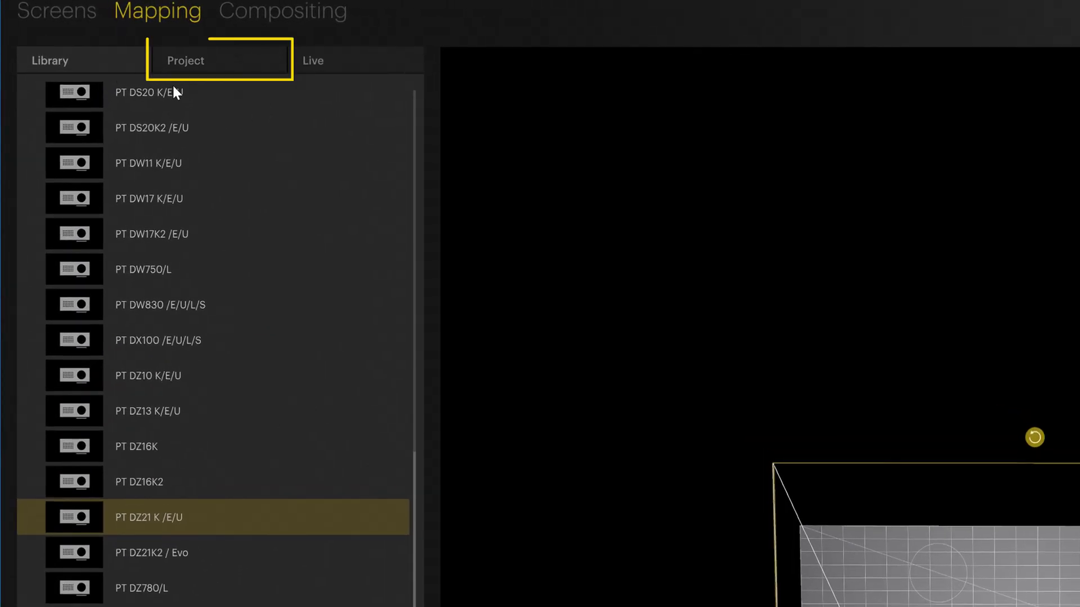
left_click(187, 61)
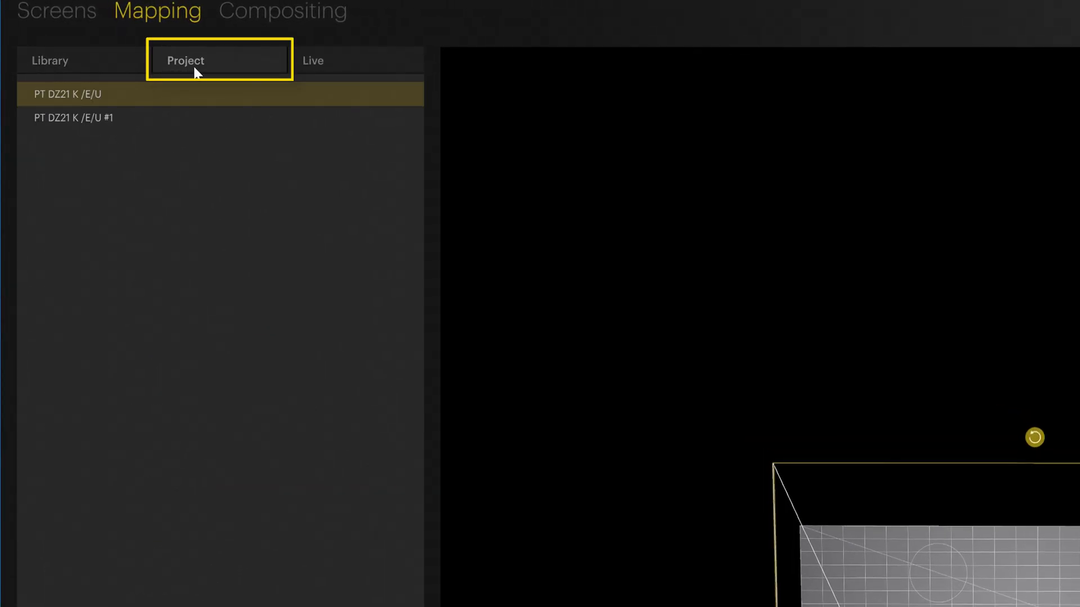
left_click(93, 119)
left_click(90, 94)
left_click(91, 115)
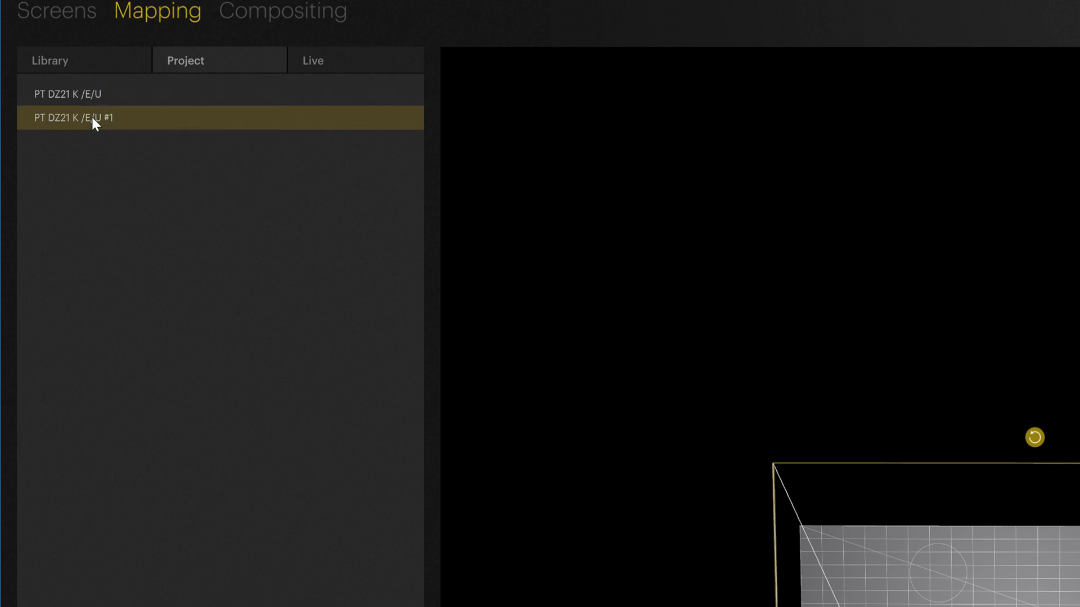
left_click(92, 97)
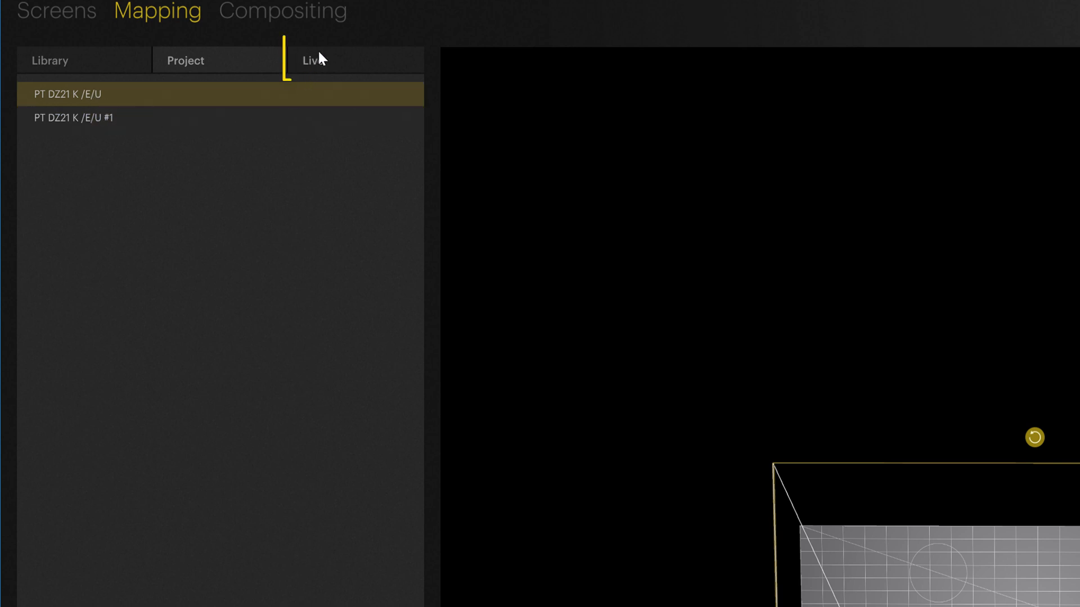
- In Live outputs, expand Local > Quadro K5000 and bring up assignment options for Output 3: ASUS PB287Q
left_click(319, 59)
left_click(82, 106)
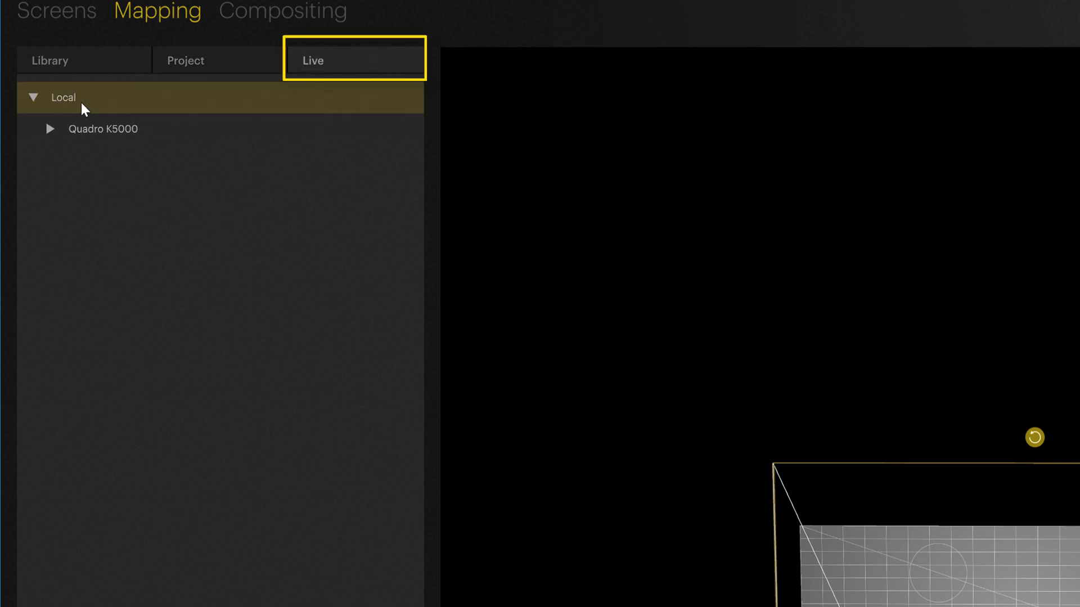
left_click(89, 125)
left_click(50, 129)
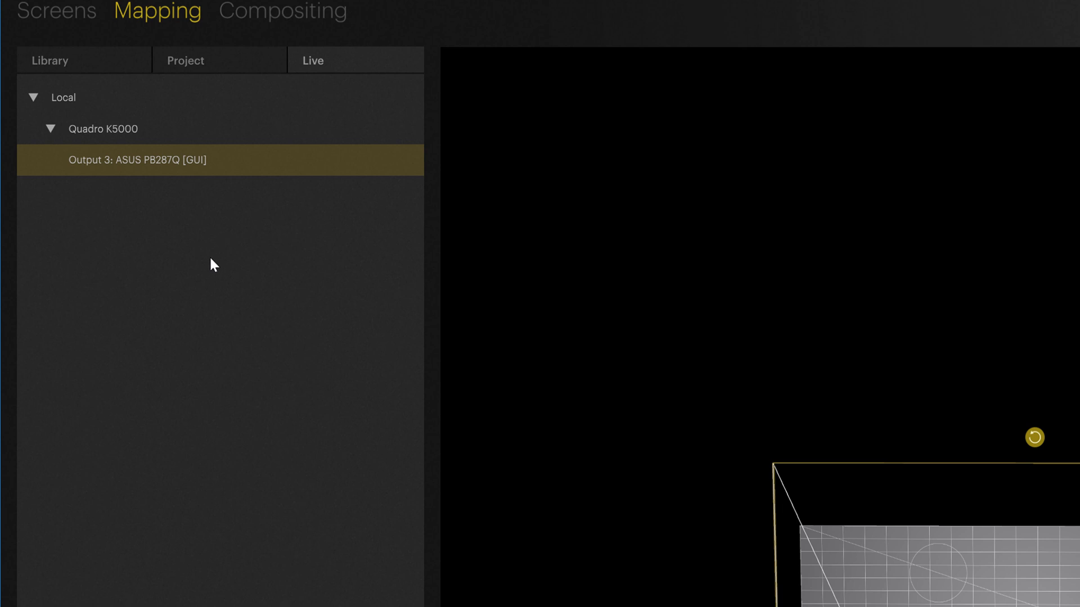
right_click(195, 160)
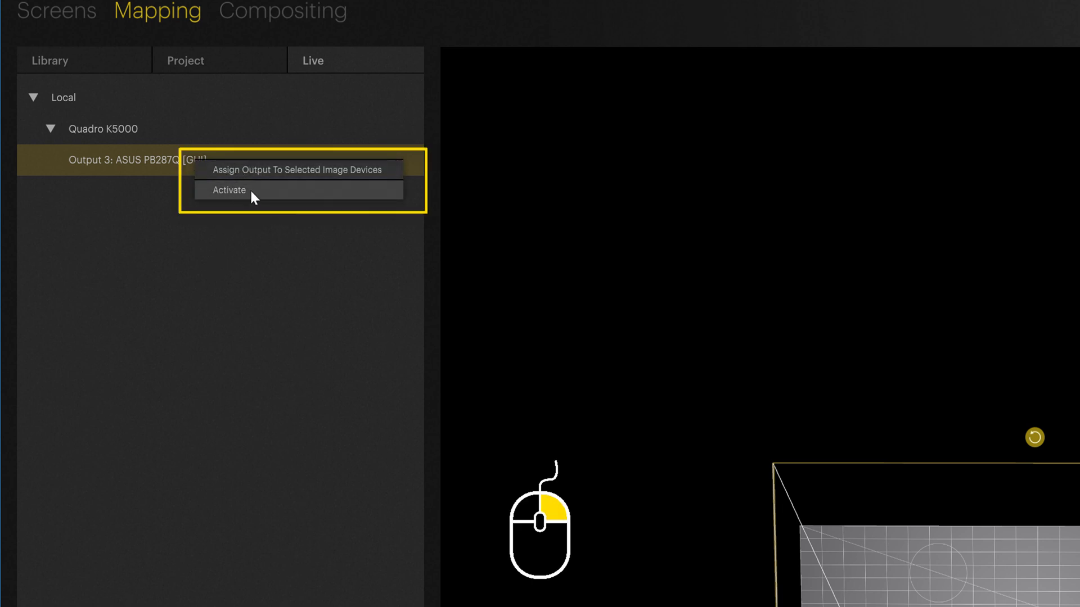